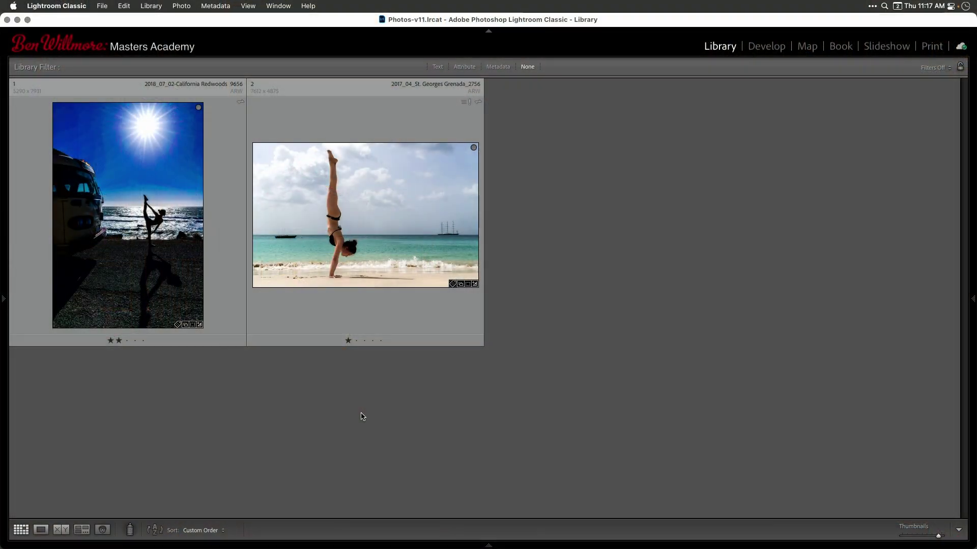
- Inspect the sun-and-van photo at 1:1 from the leg to the van, then open it in Develop
key(e)
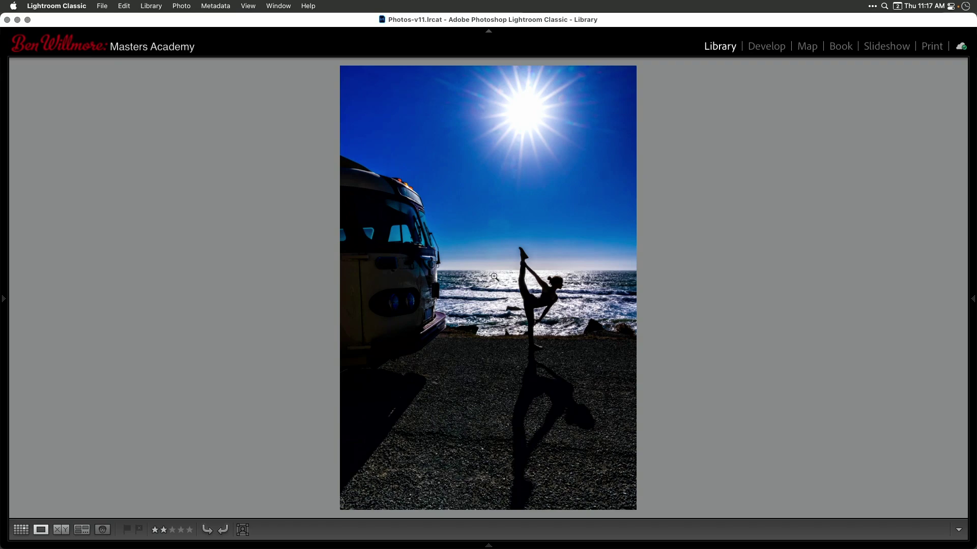
click(518, 263)
drag(304, 285, 635, 288)
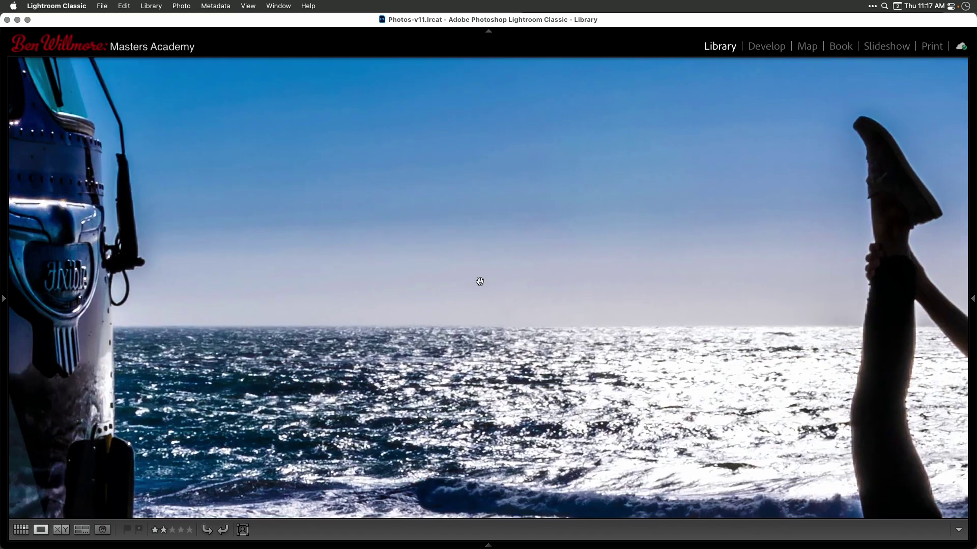
click(361, 289)
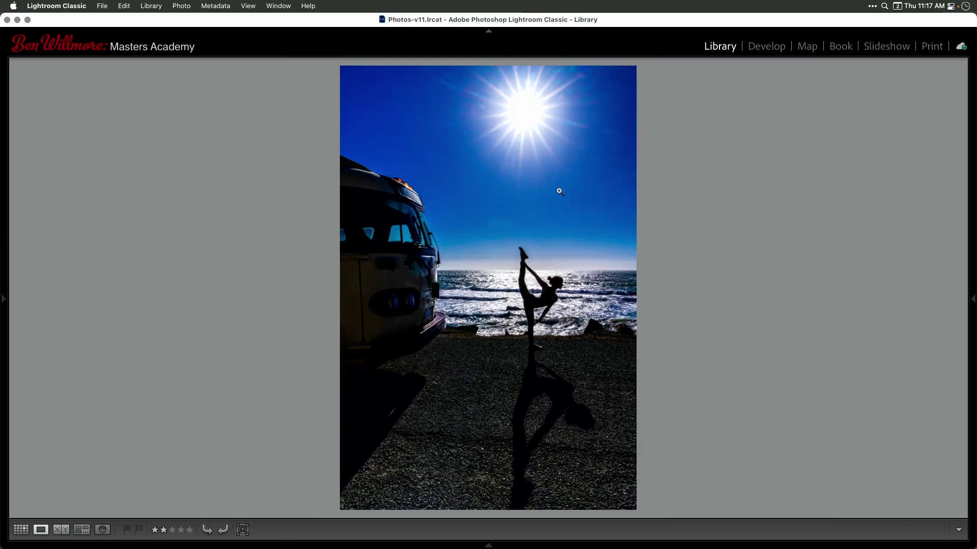
click(767, 47)
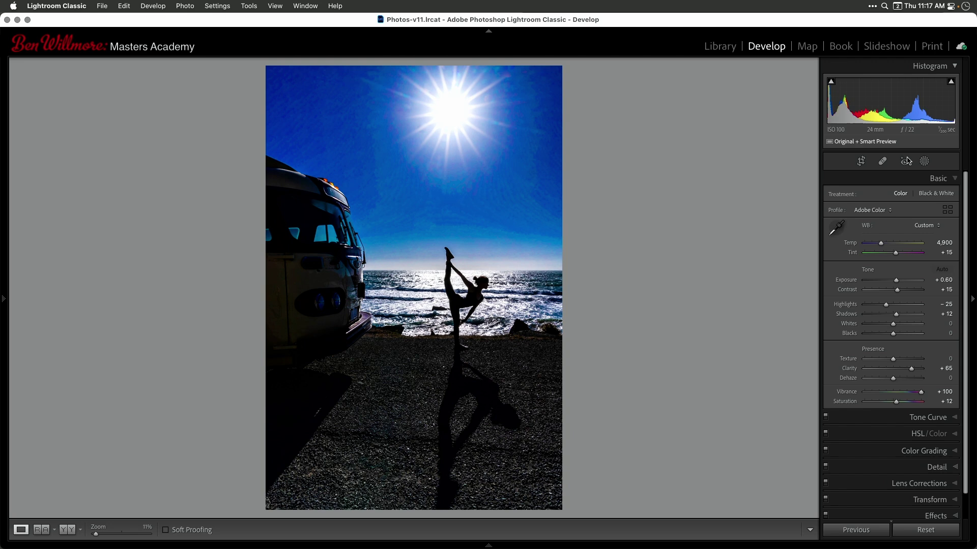
- Show the van photo's three masks, toggle their effects off and on, and list new mask types
click(924, 163)
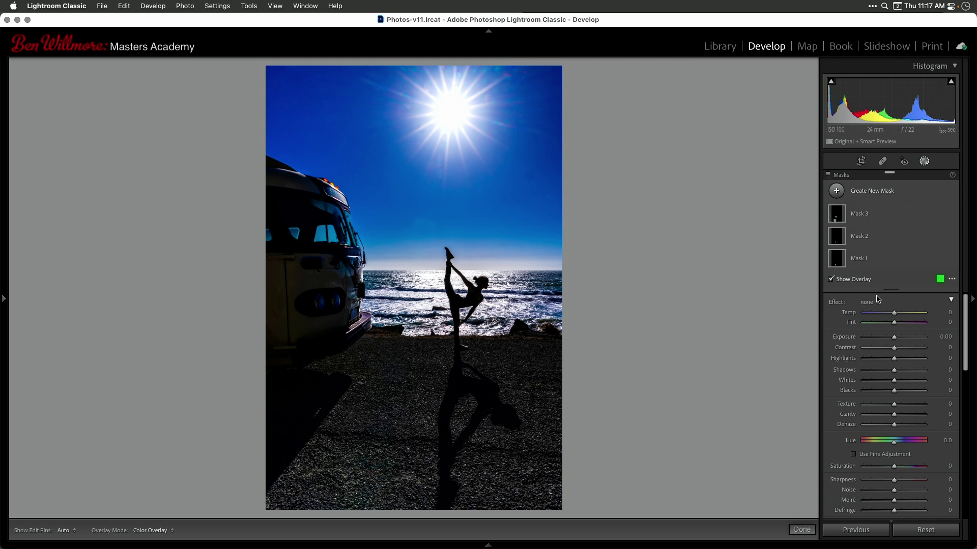
click(828, 176)
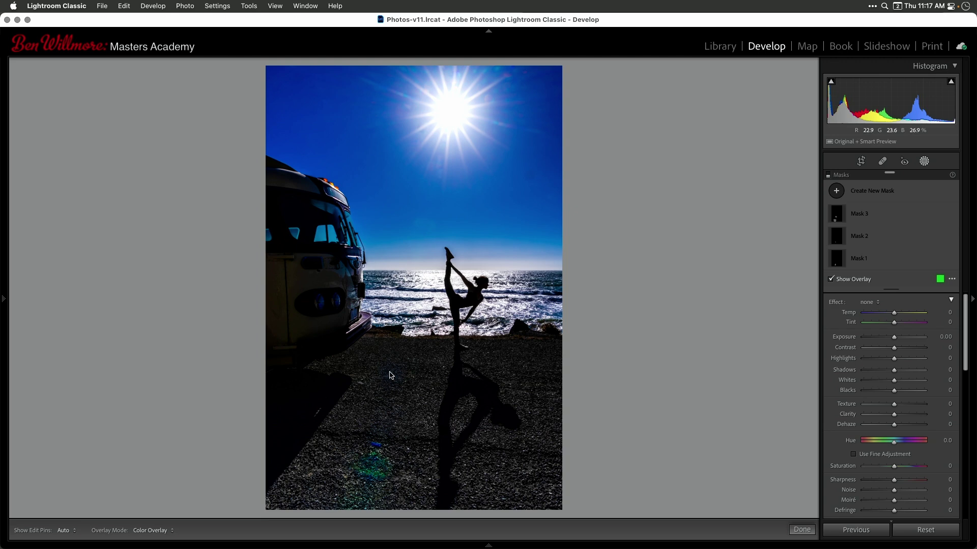
click(828, 176)
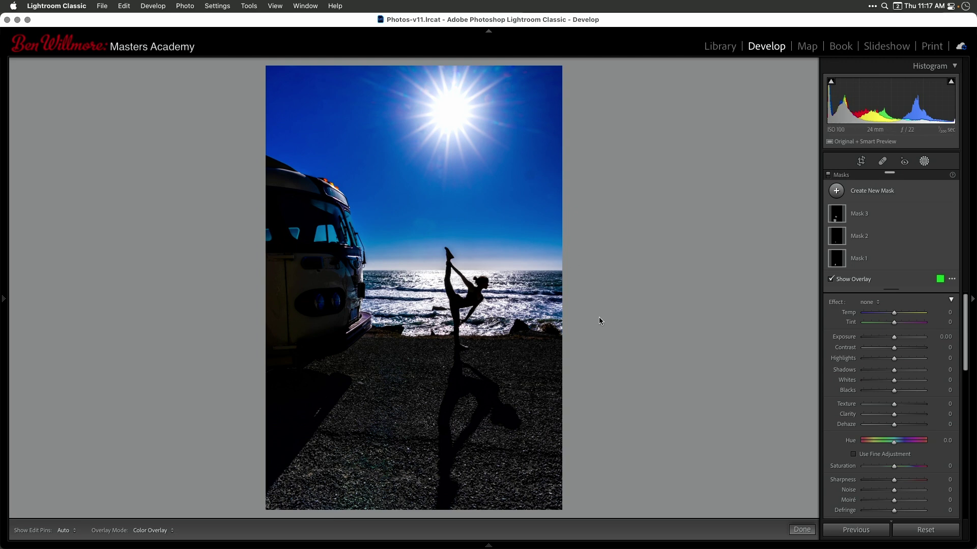
click(863, 193)
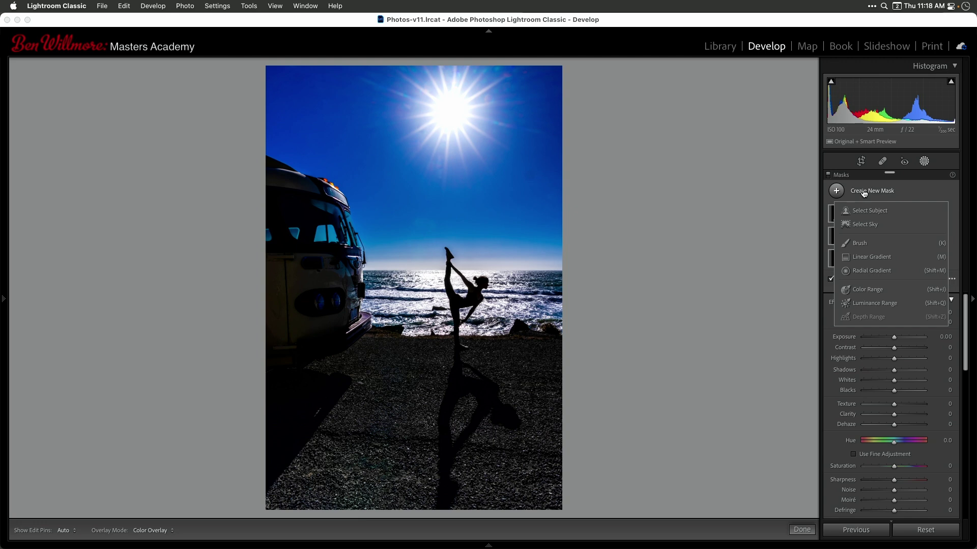
- Add a Select Sky mask (Mask 4) and display it as White on Black
click(861, 226)
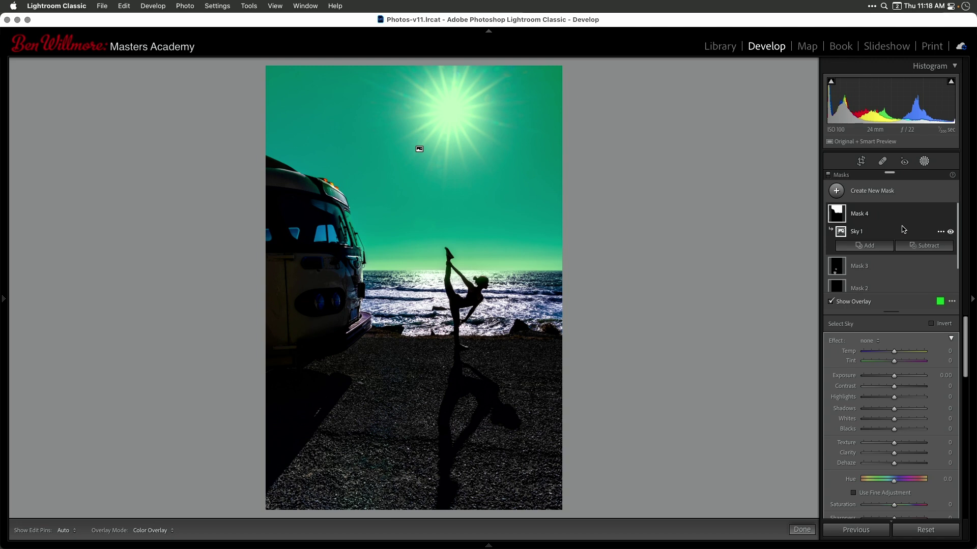
click(951, 303)
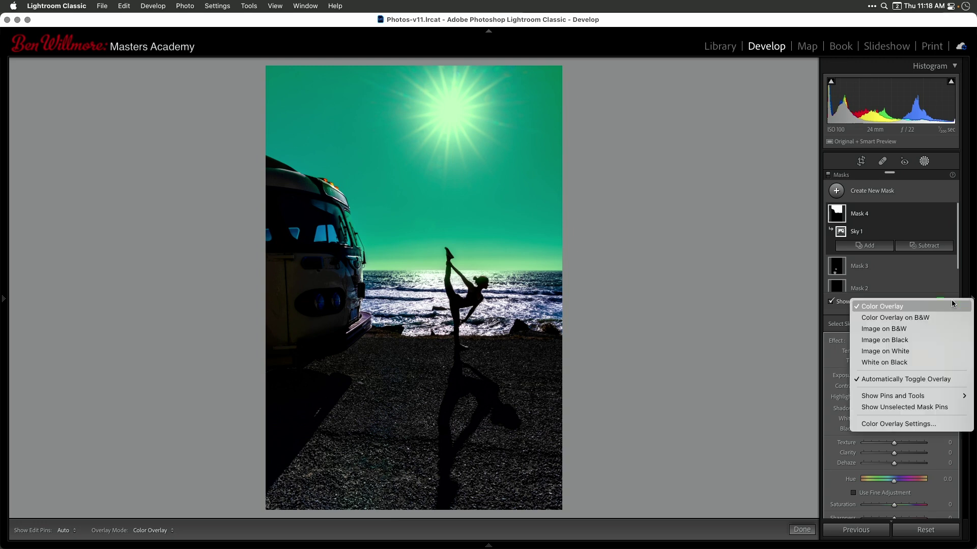
click(879, 363)
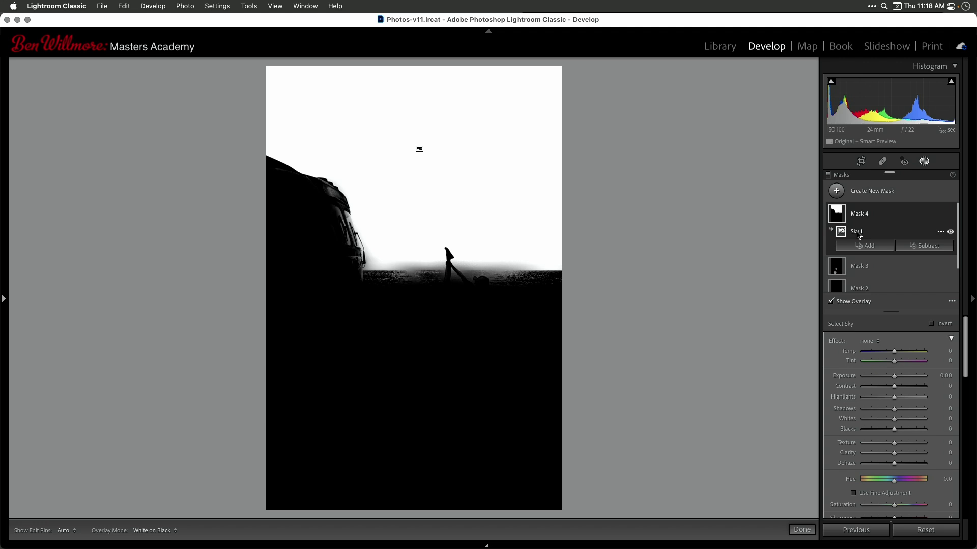
- Show the Subtract options for Mask 4's Sky 1 component
click(927, 248)
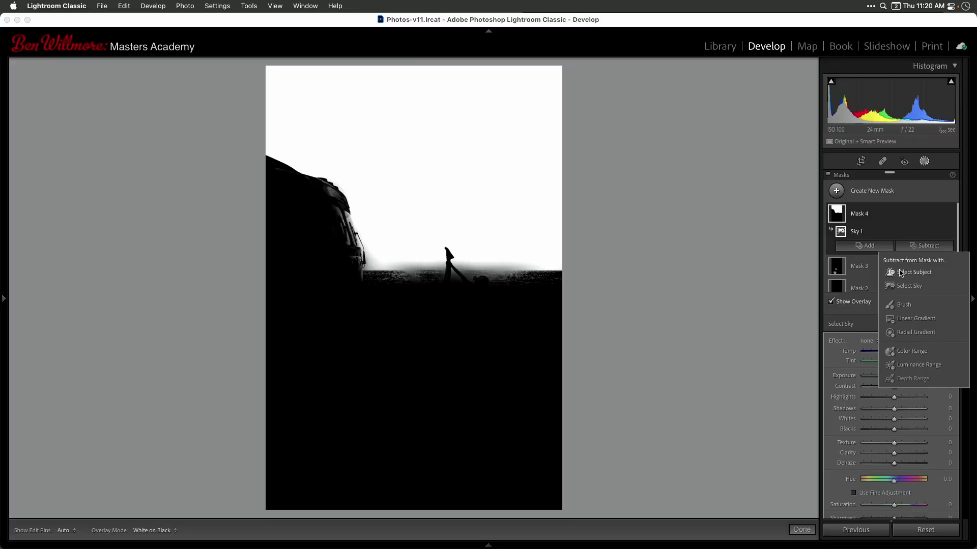
- Subtract a second Select Sky selection (Sky 2) from Mask 4
click(908, 286)
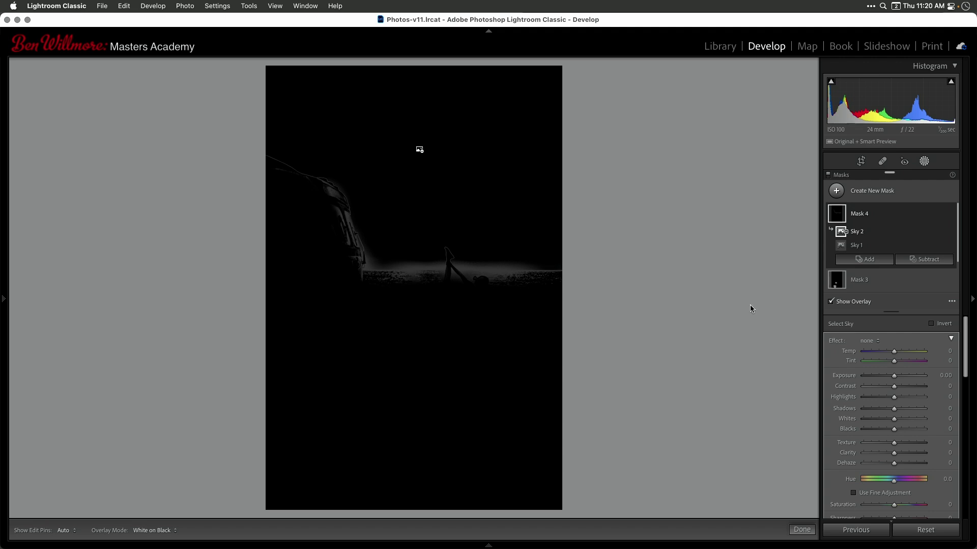
- Switch the mask view back to Color Overlay, hide it, and set Mask 4 Whites to +100
click(951, 303)
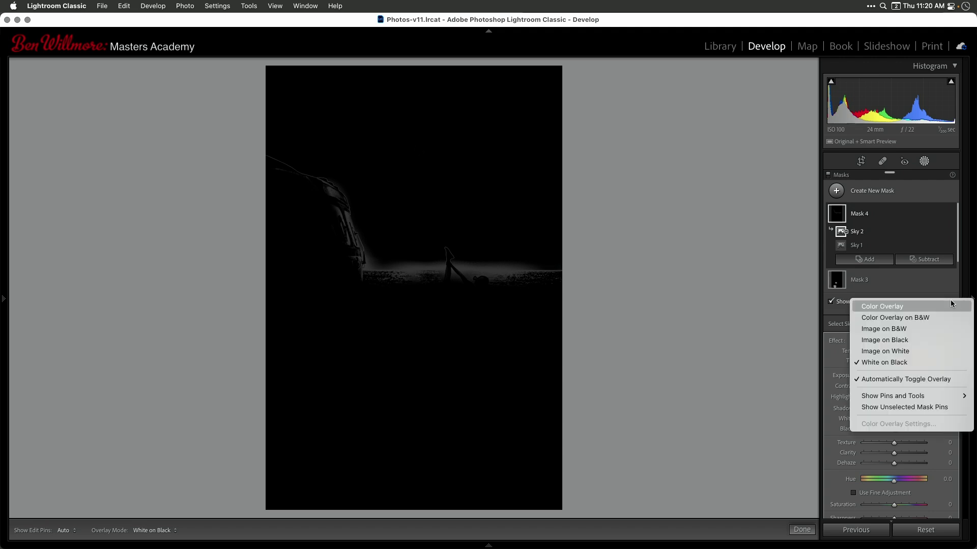
click(883, 306)
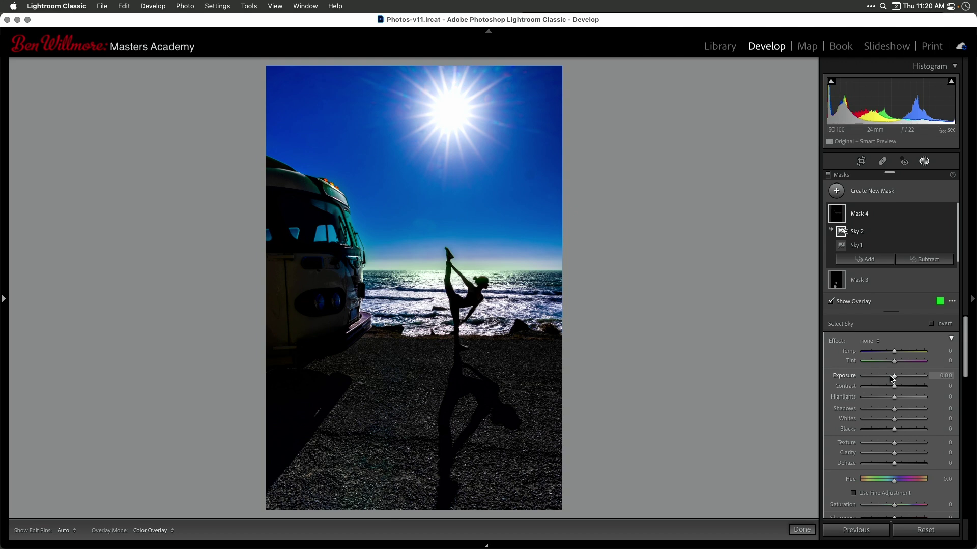
key(o)
drag(894, 421, 938, 421)
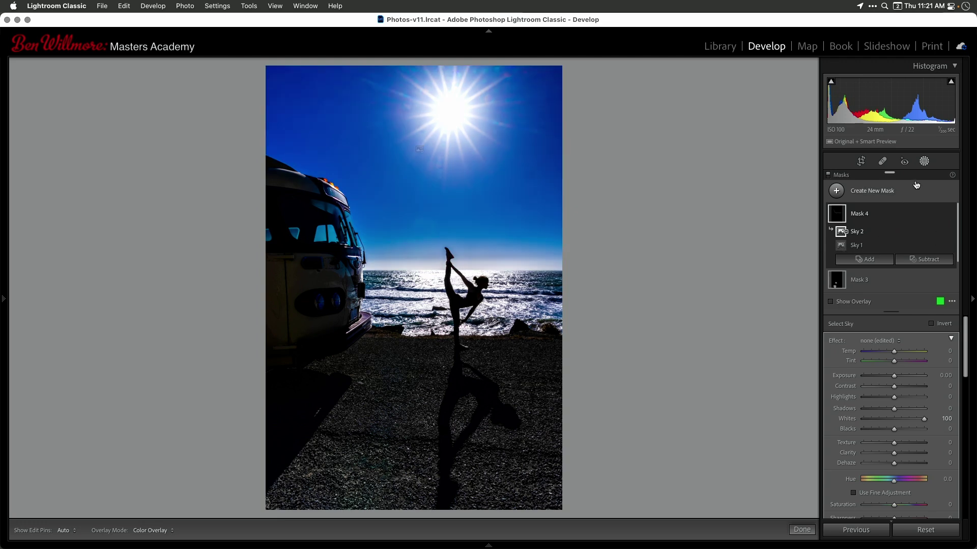
- Add a new Select Sky mask (Mask 5) with Saturation -28 for a deeper blue sky
click(864, 193)
click(862, 227)
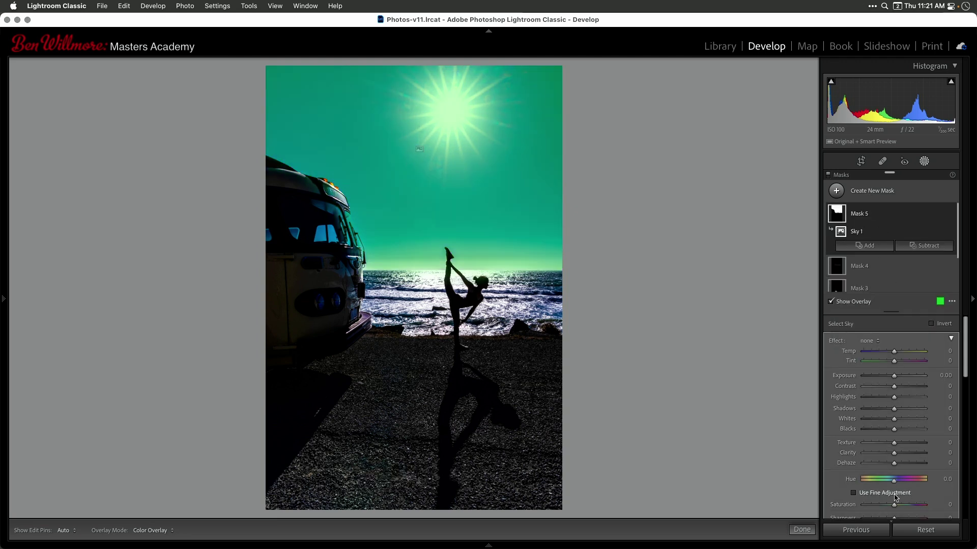
drag(896, 508, 886, 507)
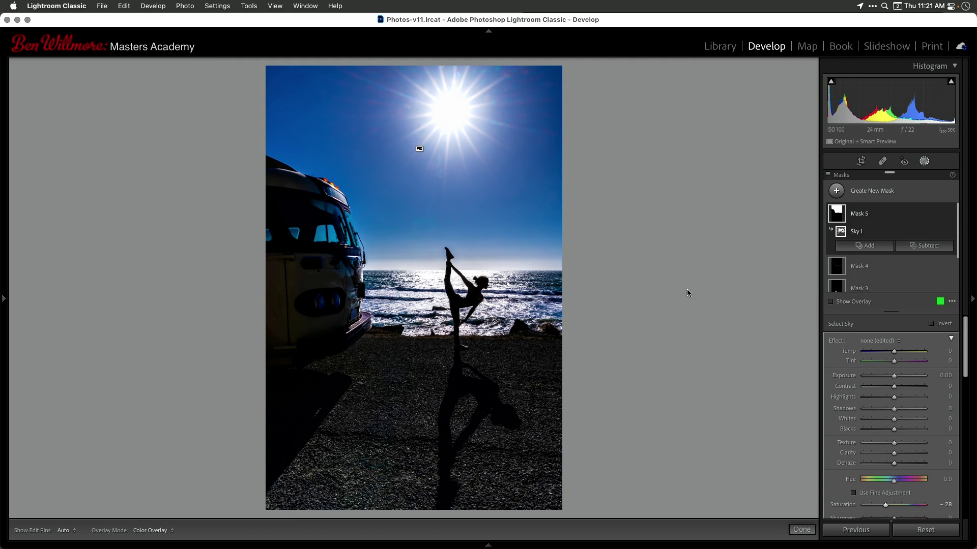
- Switch to the Grenada beach handstand photo in Develop
key(g)
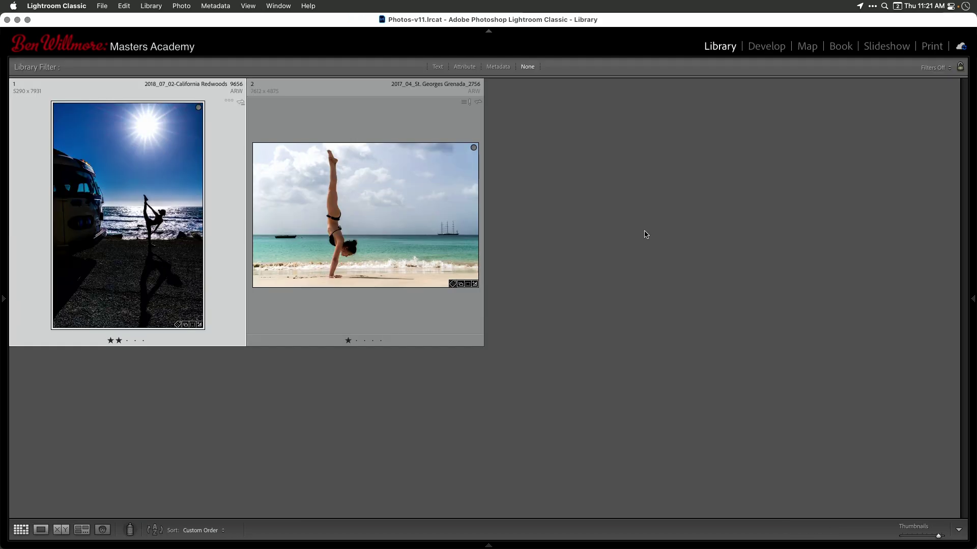
click(366, 212)
key(d)
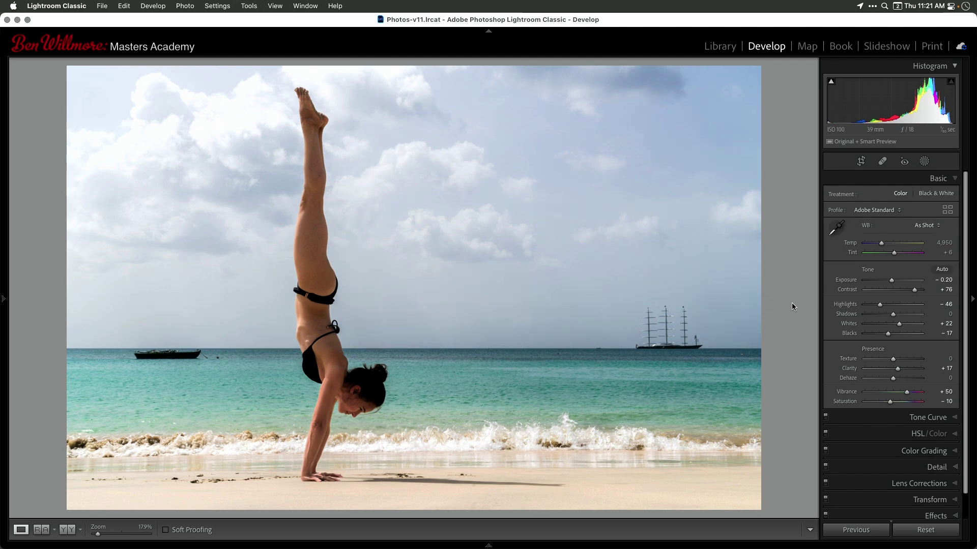
- Expand the handstand photo's Mask 1 and zoom in on the raised legs
click(923, 161)
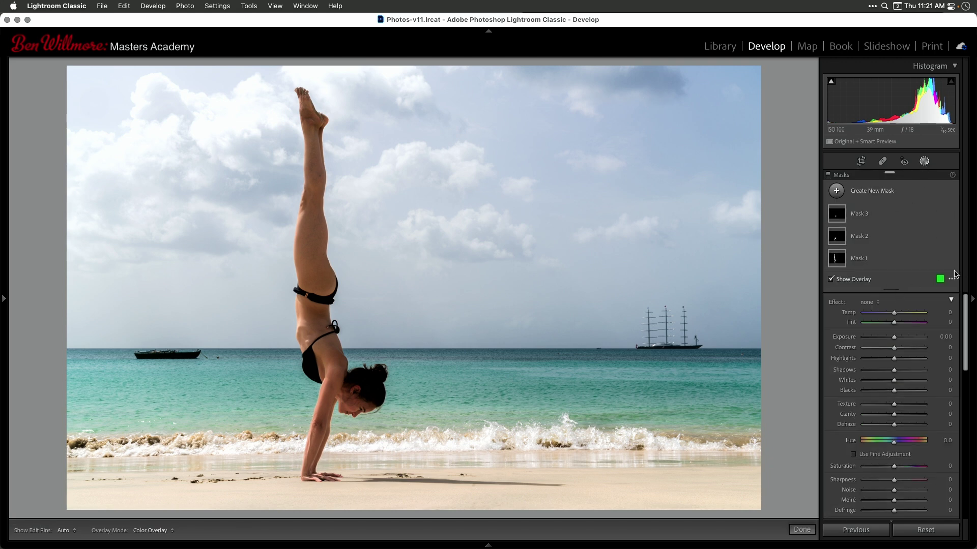
mouse_move(837, 262)
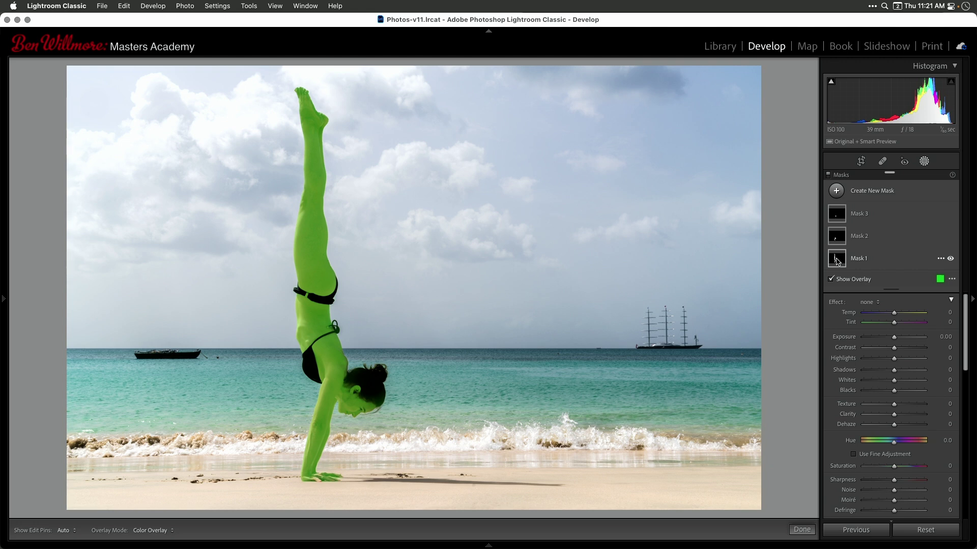
click(837, 259)
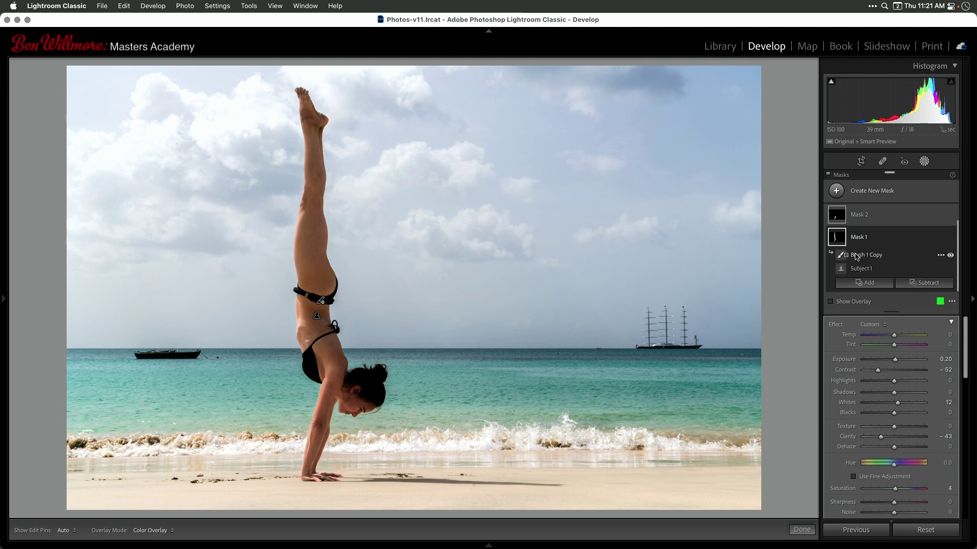
mouse_move(843, 258)
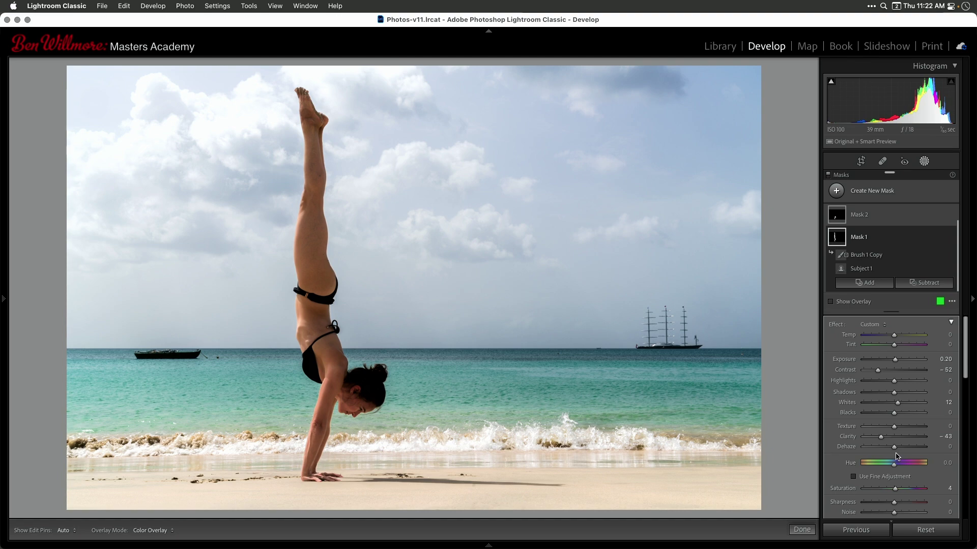
click(319, 161)
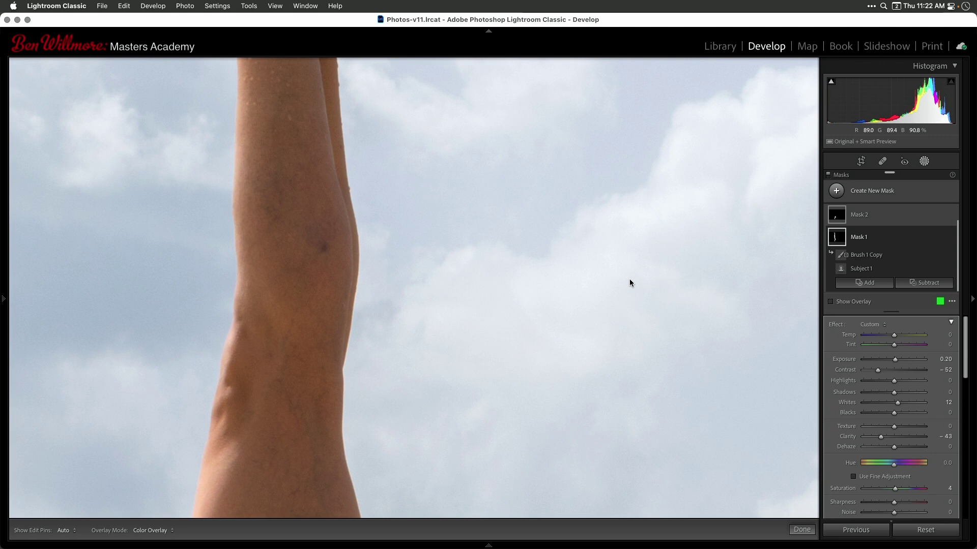
- Create a Select Subject mask (Mask 4) and subtract a second Select Subject selection from it
scroll(895, 244, up, 2)
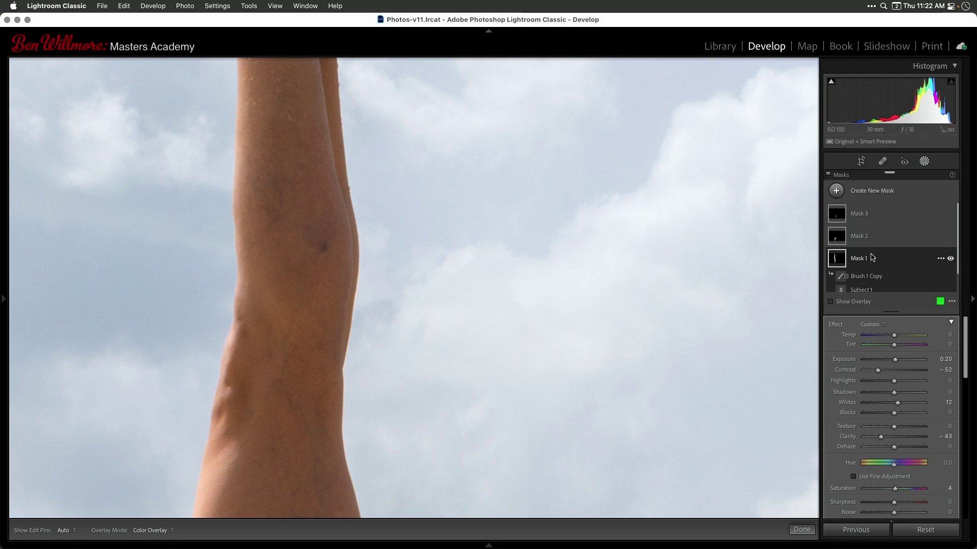
click(873, 193)
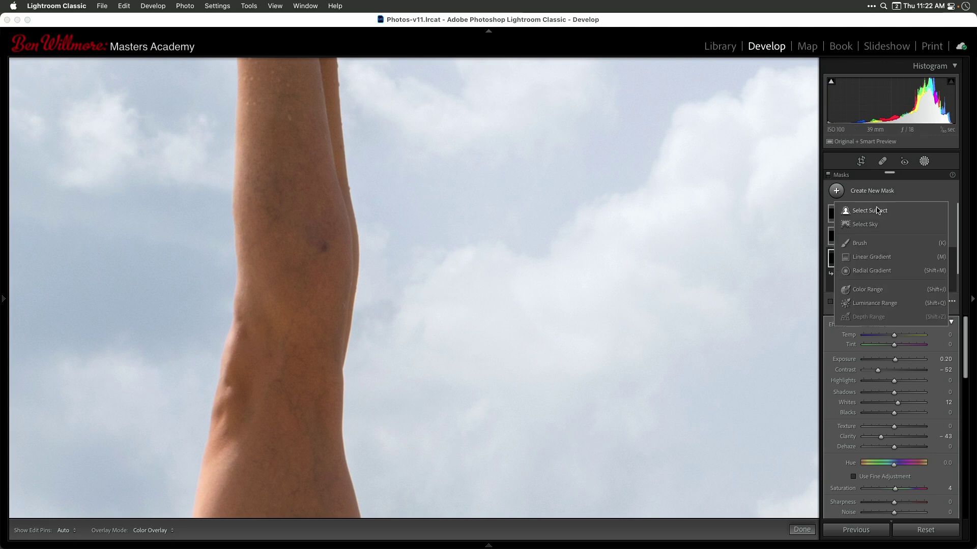
click(859, 213)
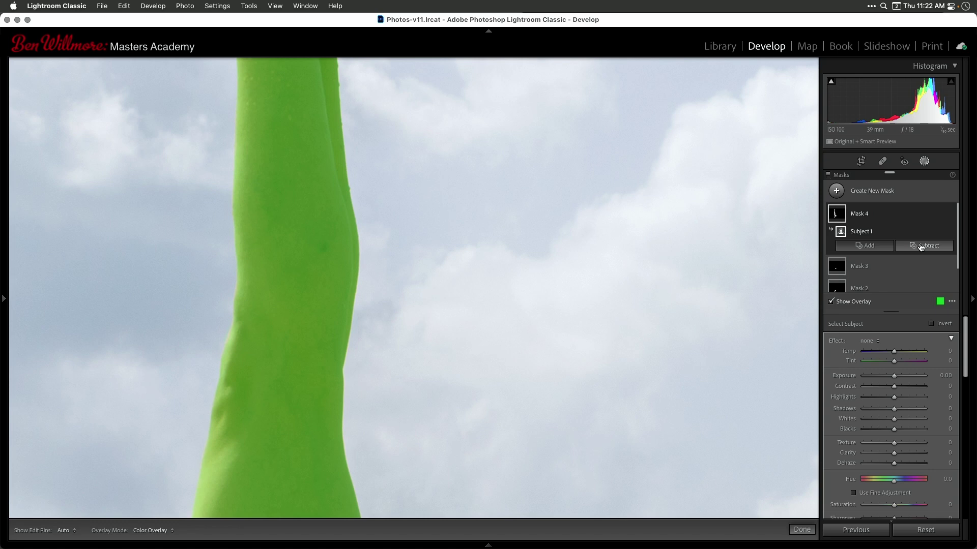
click(921, 247)
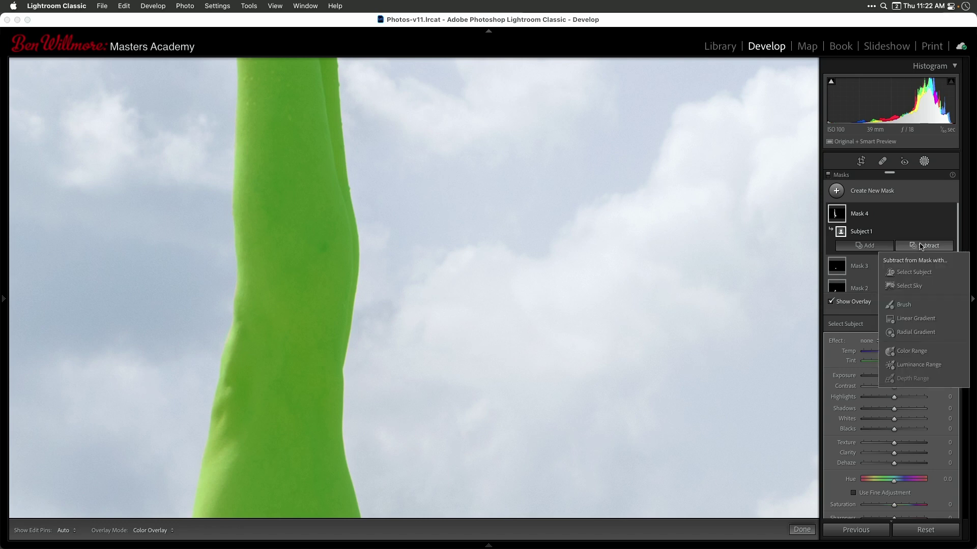
click(908, 273)
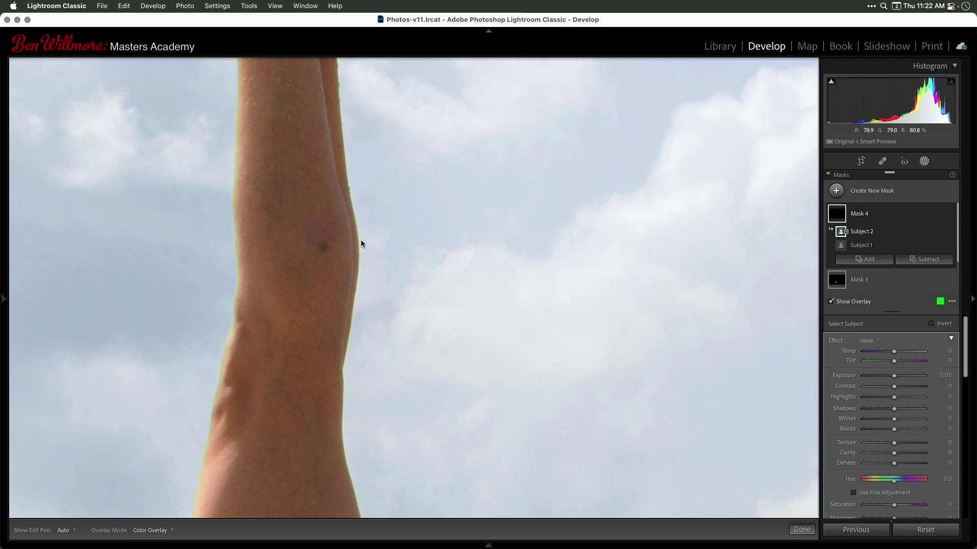
click(949, 302)
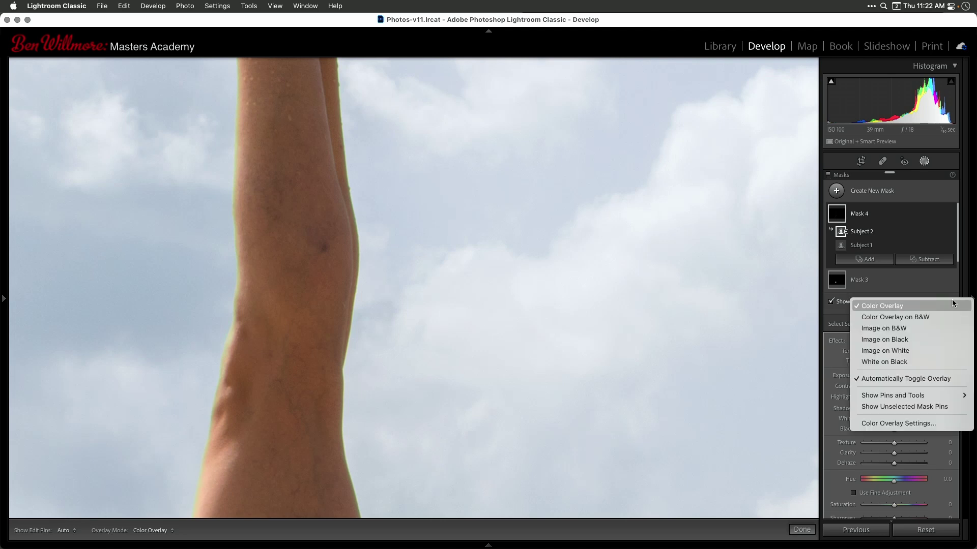
click(890, 362)
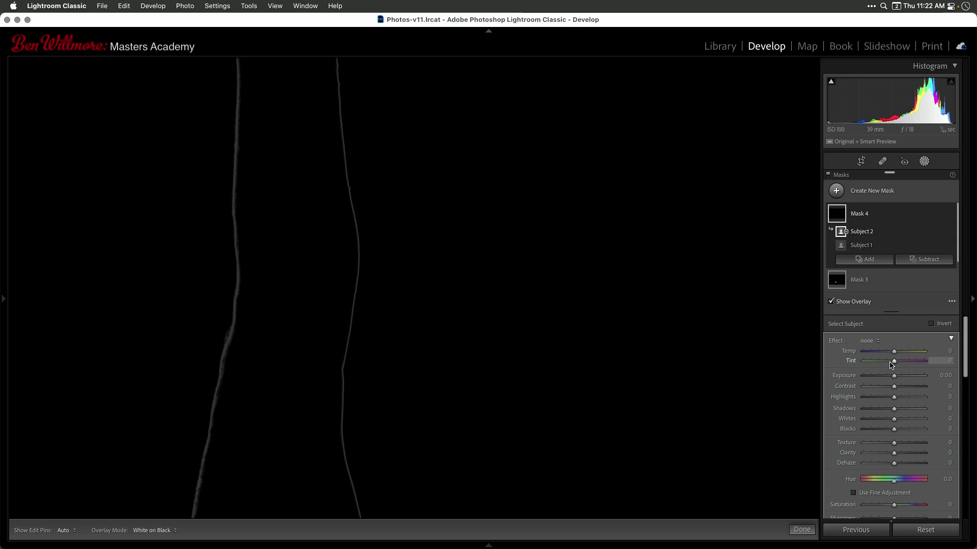
mouse_move(945, 282)
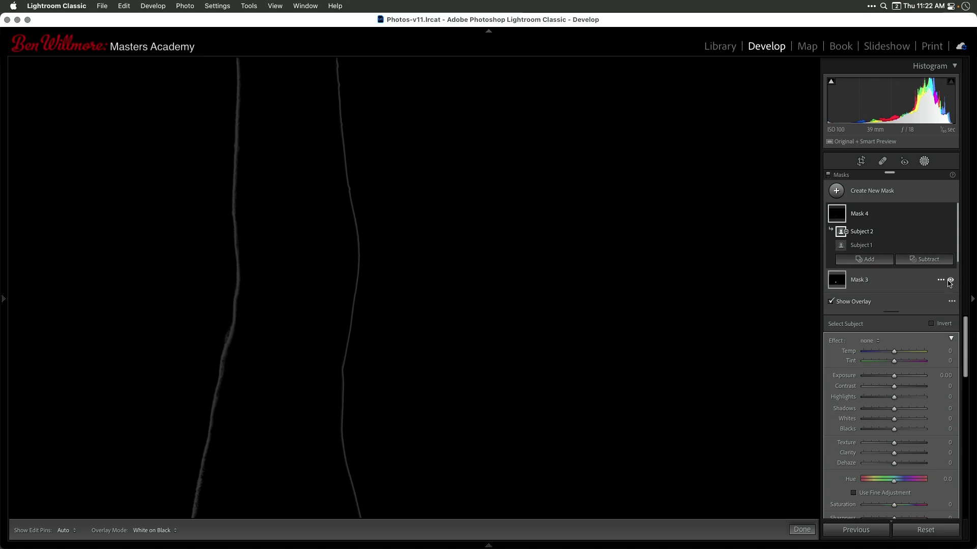
click(950, 302)
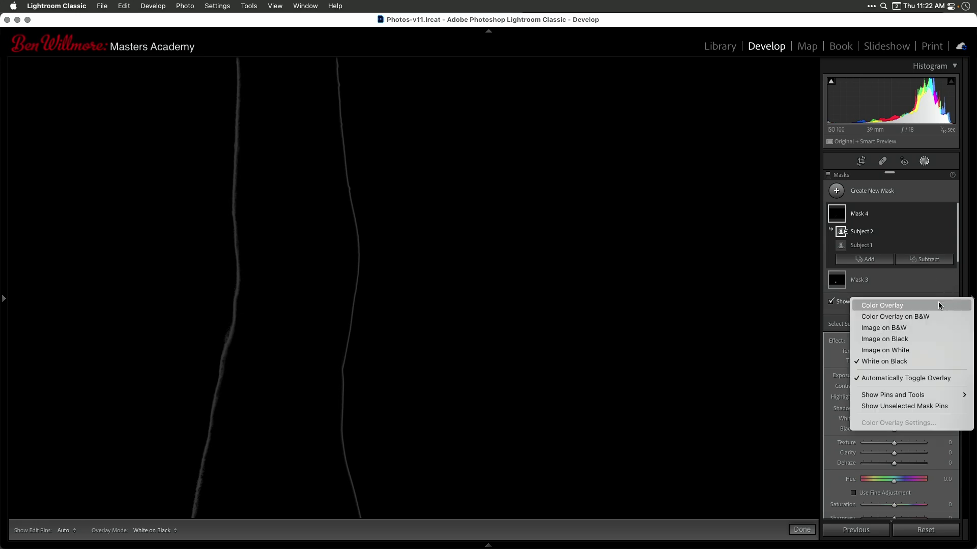
click(902, 305)
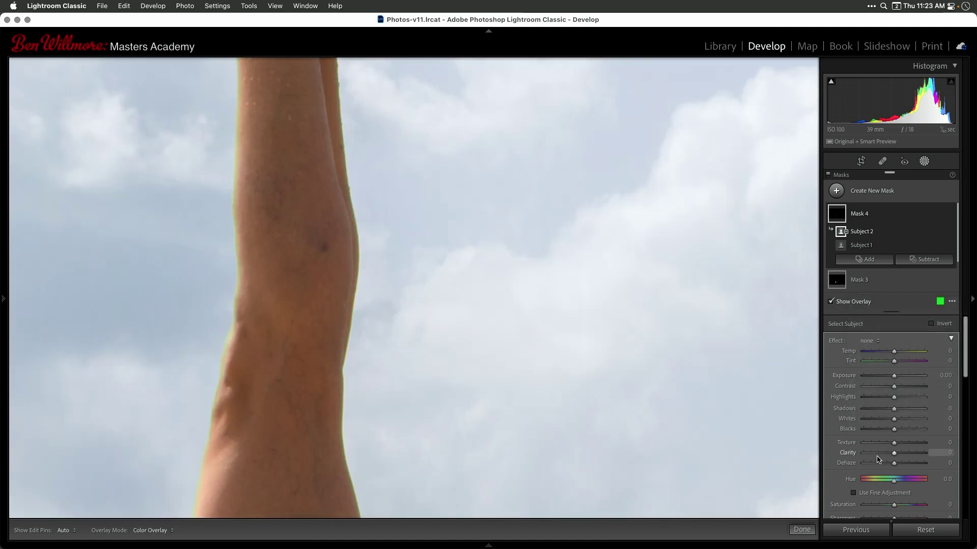
- Lower Mask 4's Whites to -80 to darken the halo around the legs
drag(894, 421, 870, 422)
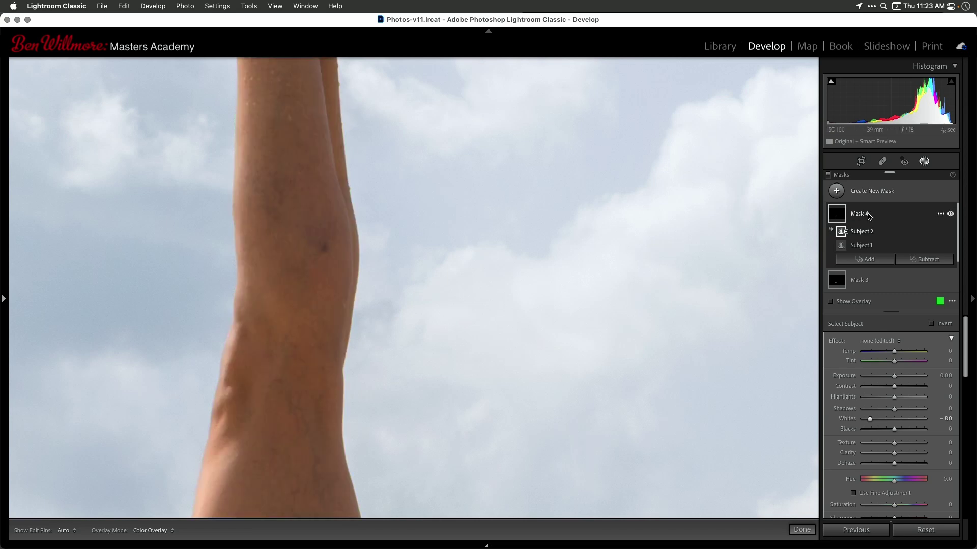
click(940, 216)
- Intersect Mask 4 with a brush, enlarged to size 39 with Auto Mask turned off
mouse_move(914, 237)
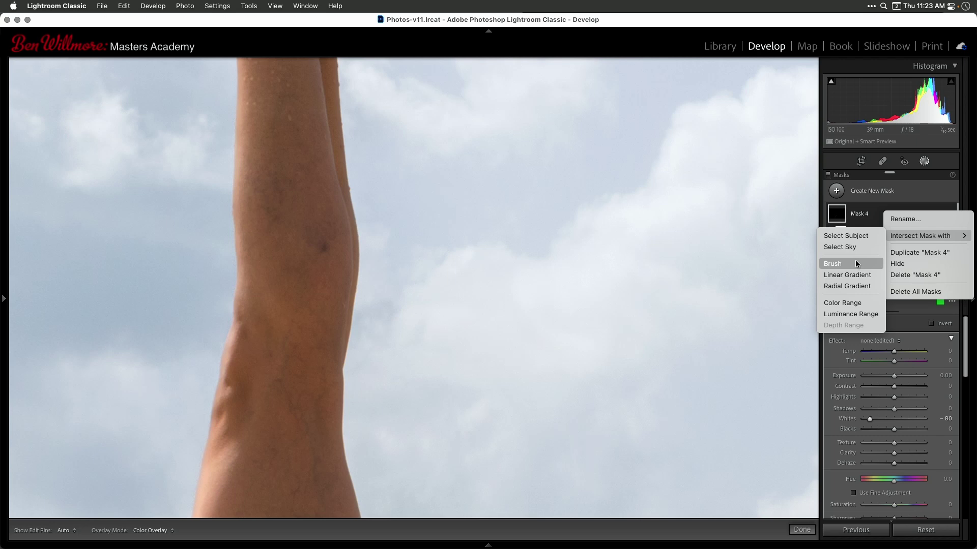
click(856, 264)
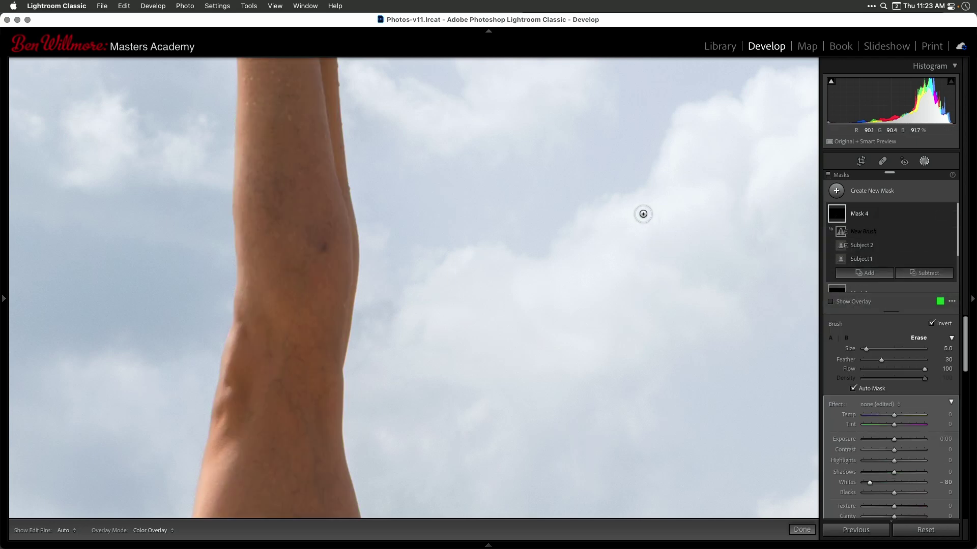
key(bracketright)
key(bracketright)
key(bracketright)
click(853, 388)
key(bracketright)
key(bracketright)
key(bracketright)
key(bracketright)
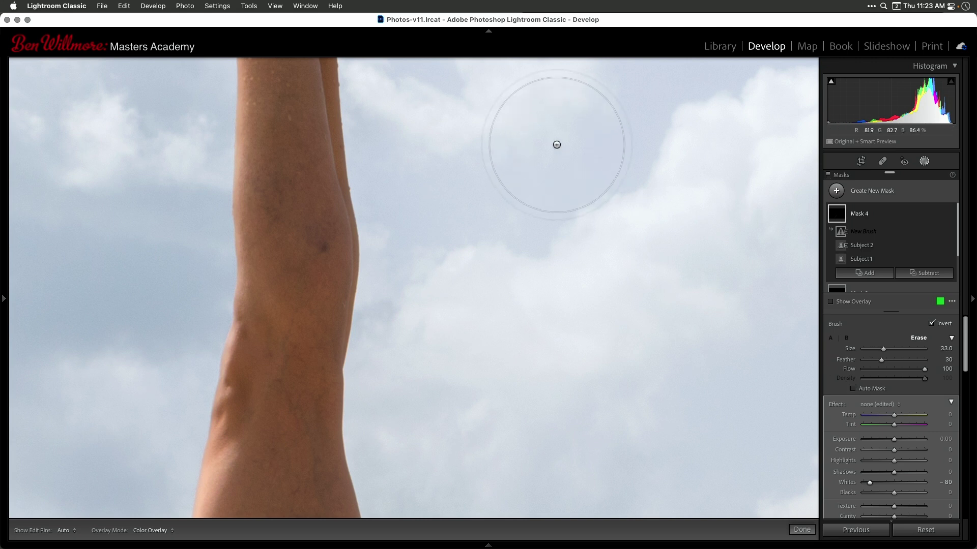
- Paint a brush stroke along the right edge of the raised legs
key(h)
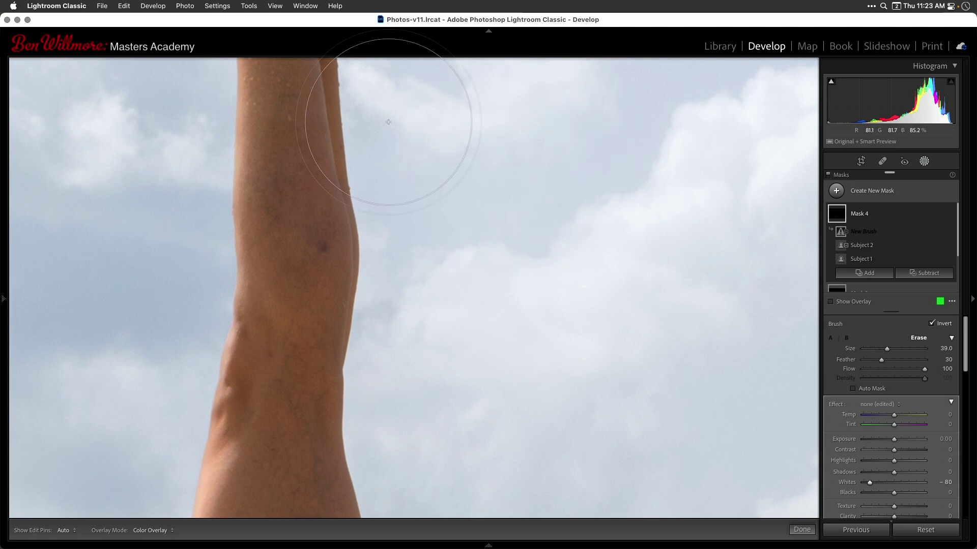
mouse_move(391, 193)
mouse_down()
mouse_move(360, 271)
mouse_move(355, 213)
mouse_move(366, 146)
mouse_move(375, 151)
mouse_move(373, 76)
mouse_up()
key(h)
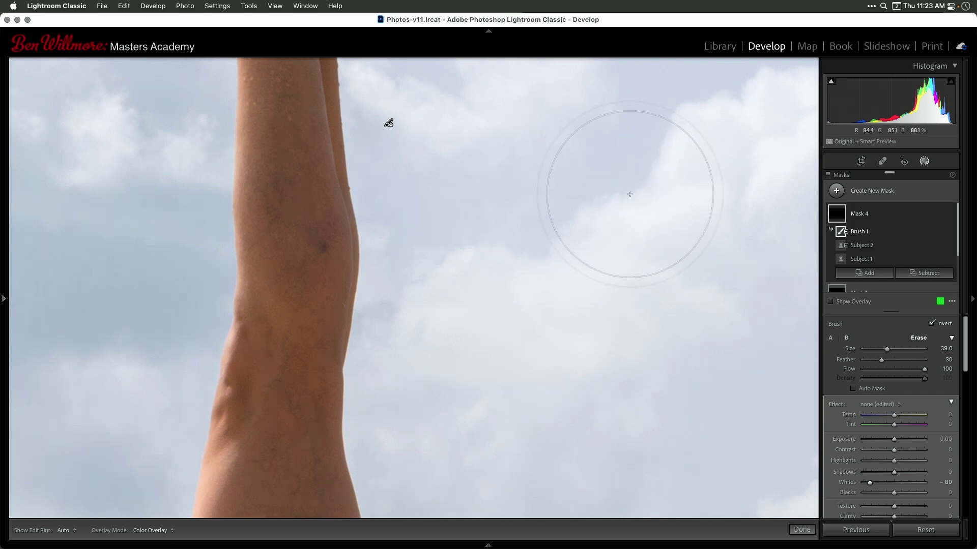
- Show Mask 4's overlay as white on black, revealing the thin line along the leg edge
mouse_move(935, 249)
scroll(935, 249, down, 2)
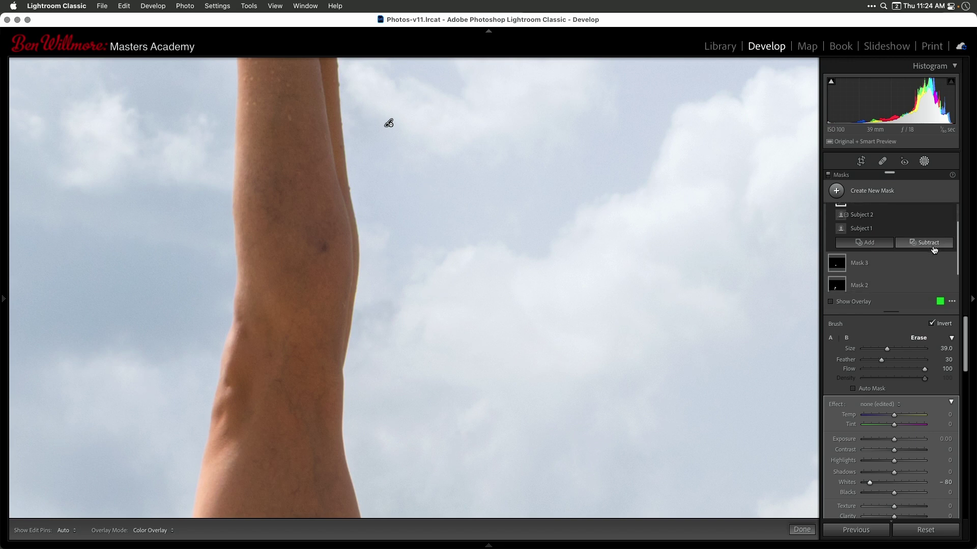
click(952, 301)
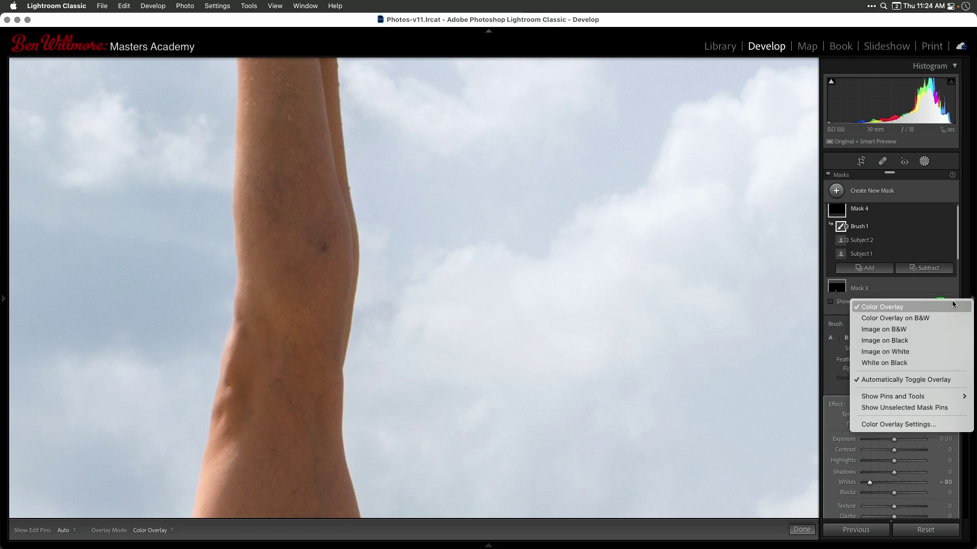
click(907, 364)
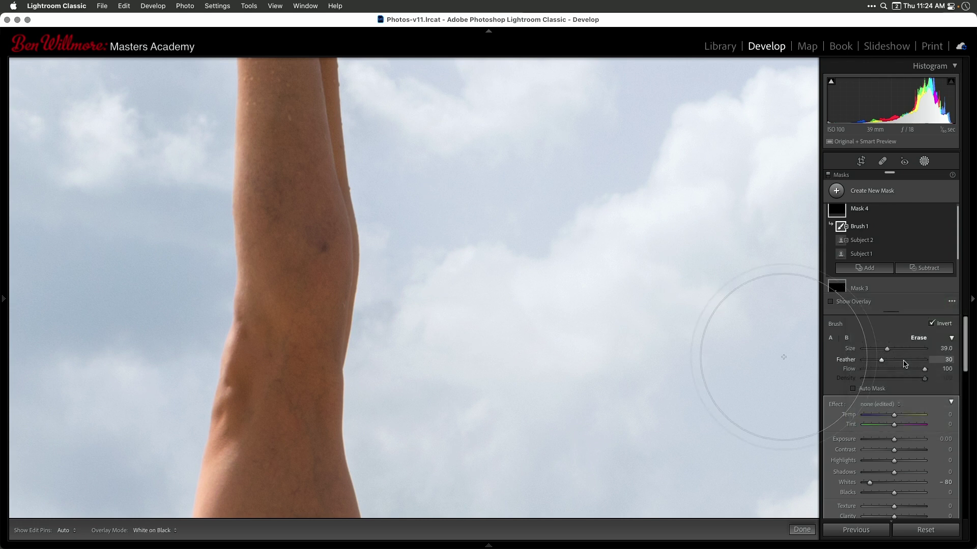
click(831, 303)
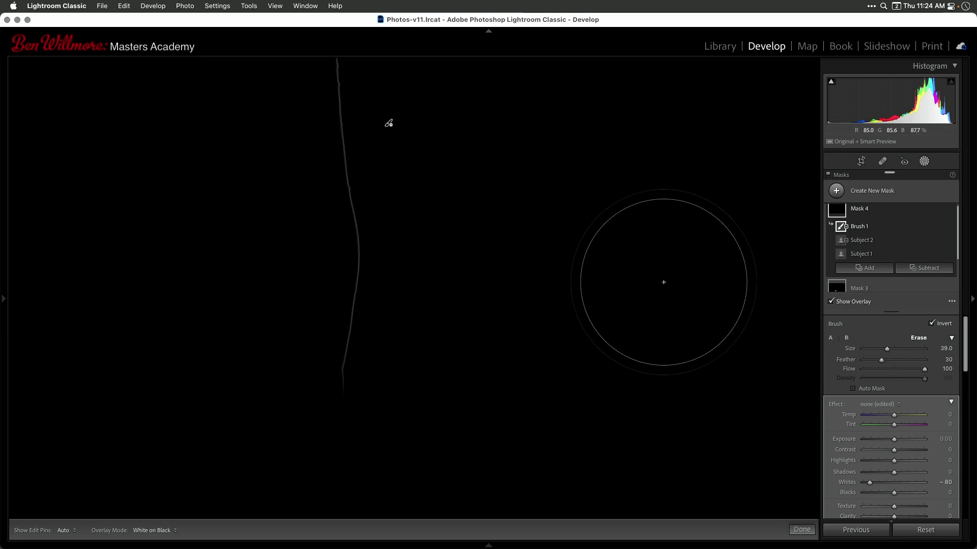